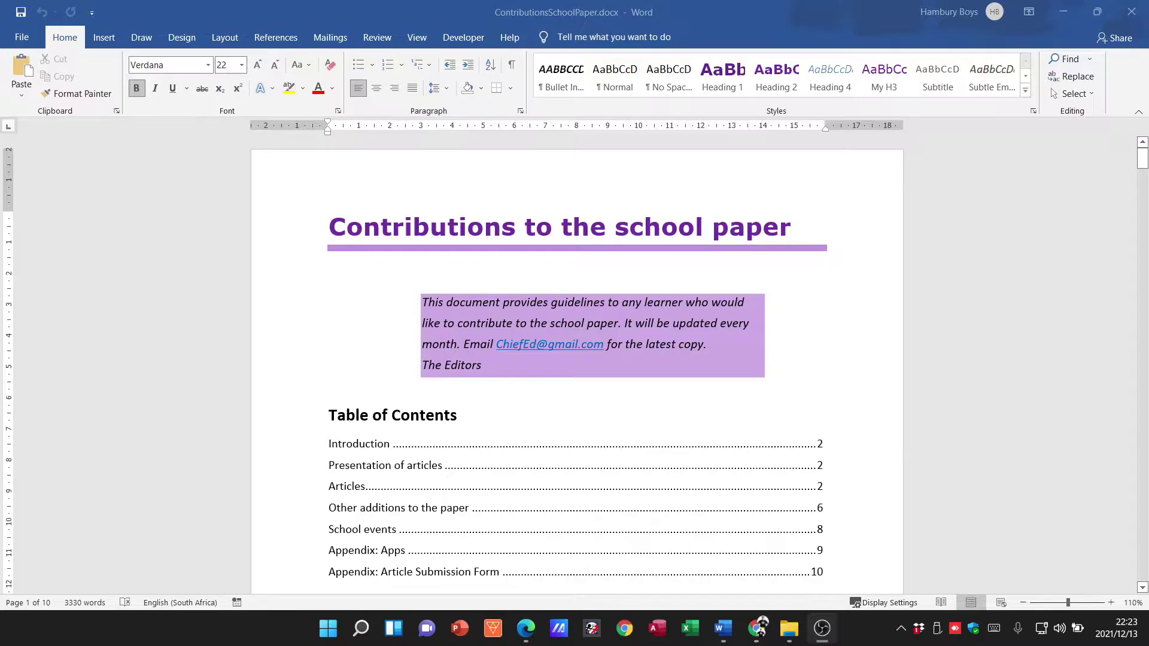
- Activate Word, switch to the Insert ribbon, and place the cursor in the document
{"action": "left_click", "coordinate": [103, 38]}
{"action": "left_click", "coordinate": [103, 38]}
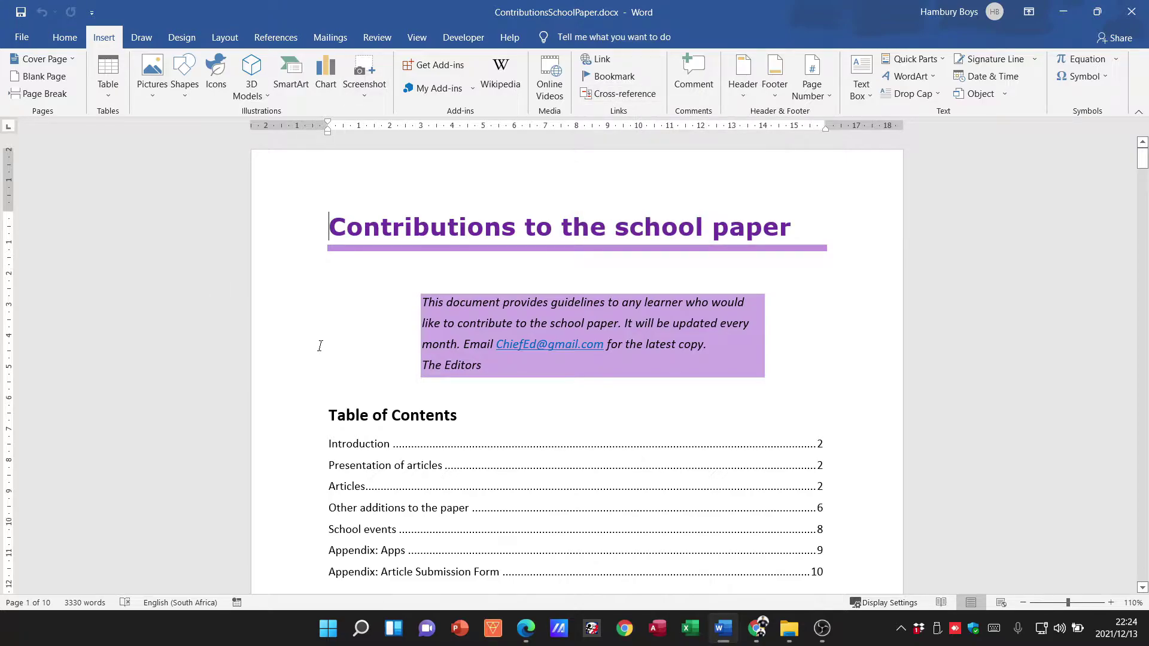
{"action": "left_click", "coordinate": [548, 408]}
- Scroll to and select the word 'competition'
{"action": "scroll", "coordinate": [548, 408], "scroll_direction": "down", "scroll_amount": 4}
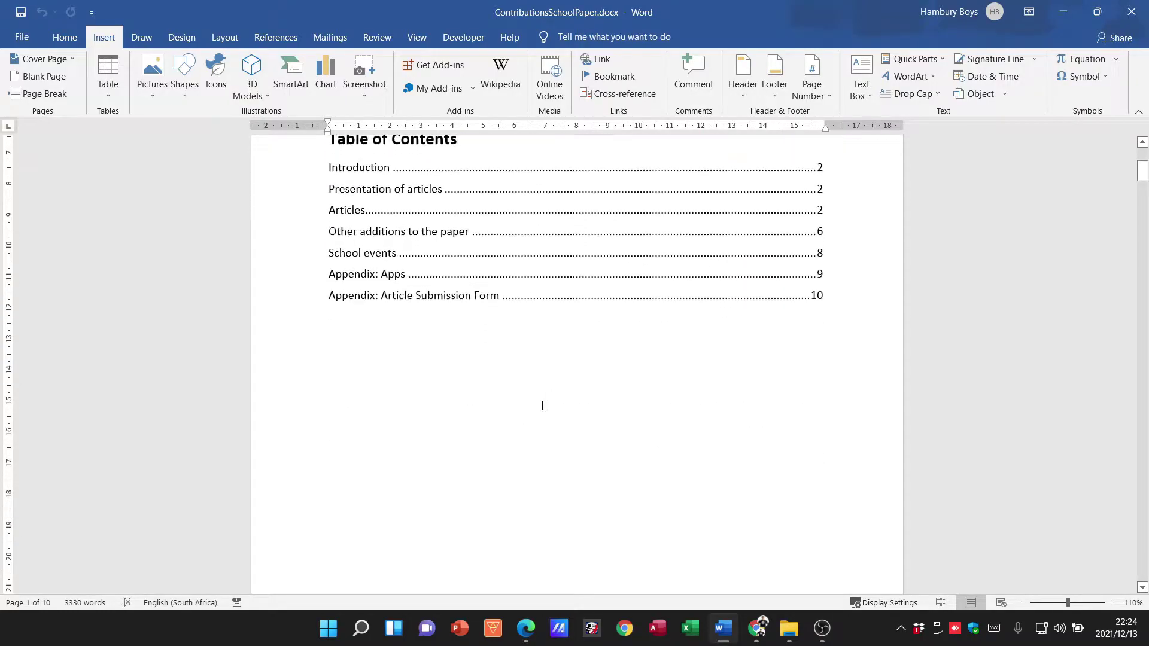
{"action": "scroll", "coordinate": [397, 374], "scroll_direction": "down", "scroll_amount": 10}
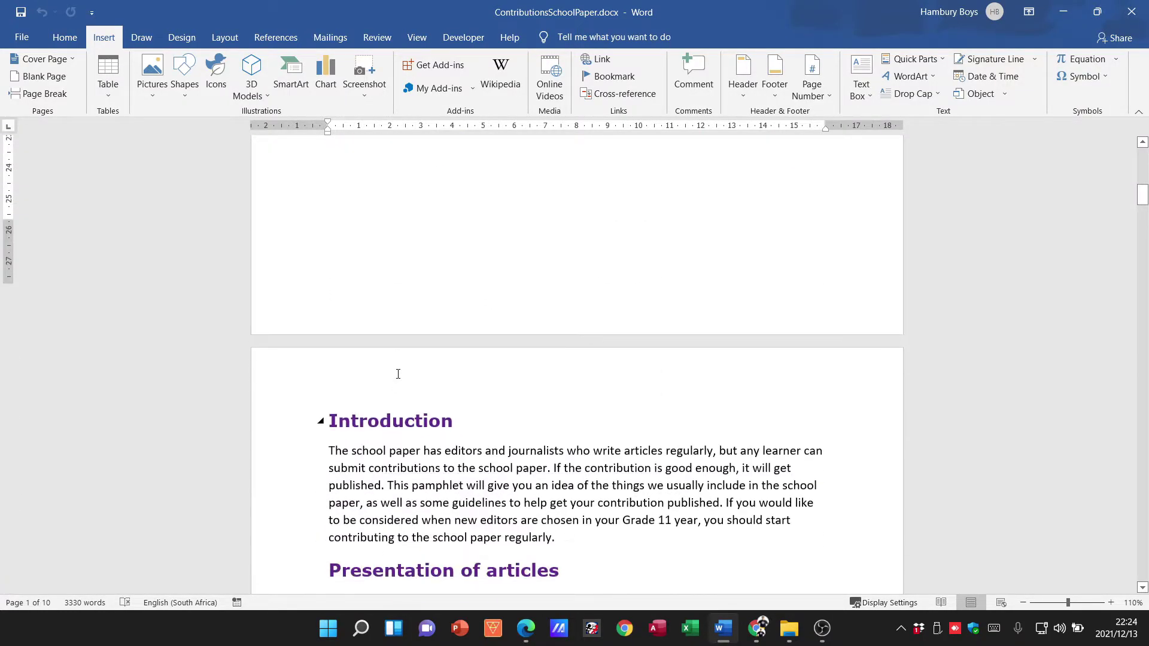
{"action": "scroll", "coordinate": [398, 373], "scroll_direction": "down", "scroll_amount": 4}
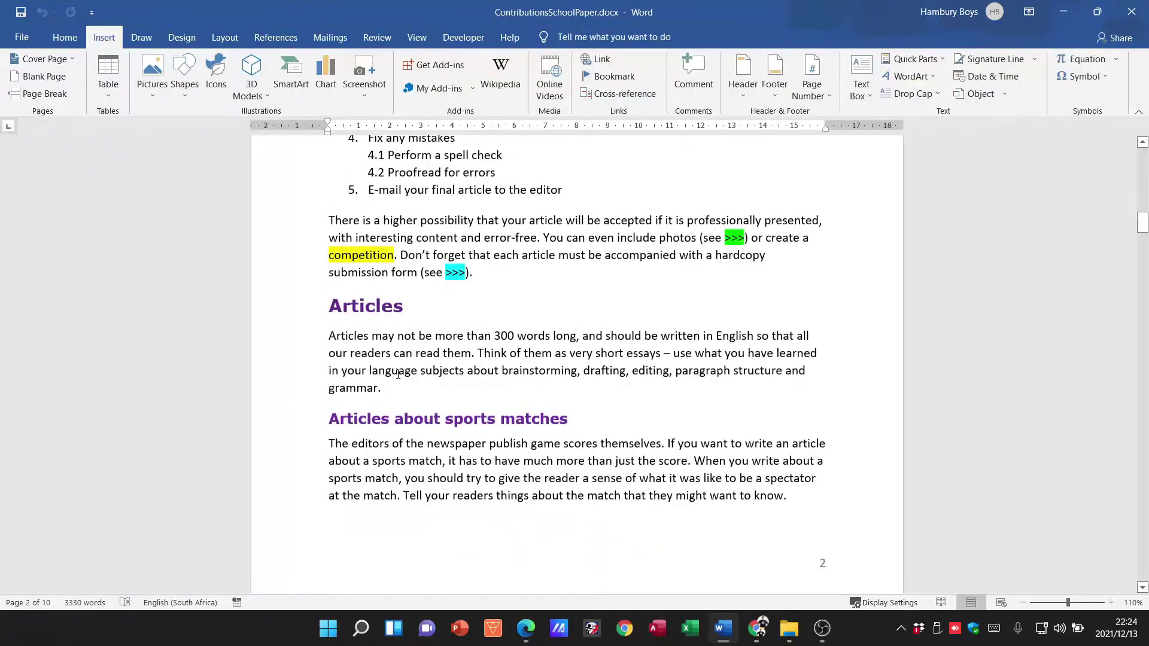
{"action": "scroll", "coordinate": [372, 357], "scroll_direction": "up", "scroll_amount": 1}
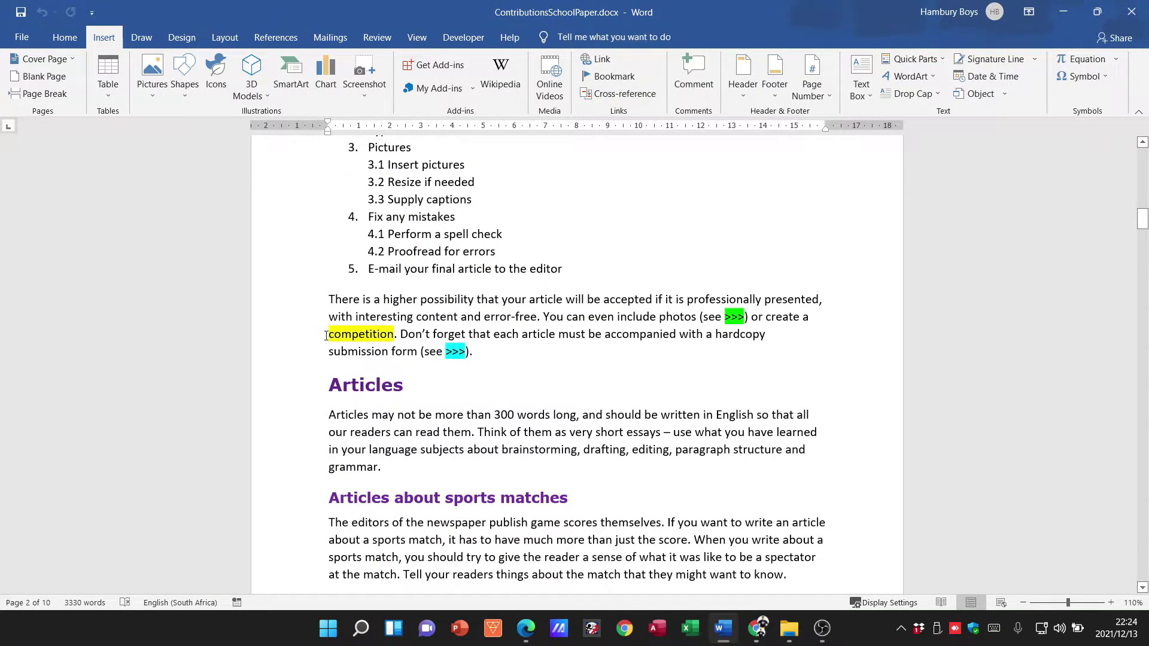
{"action": "left_click_drag", "start_coordinate": [328, 335], "coordinate": [394, 334]}
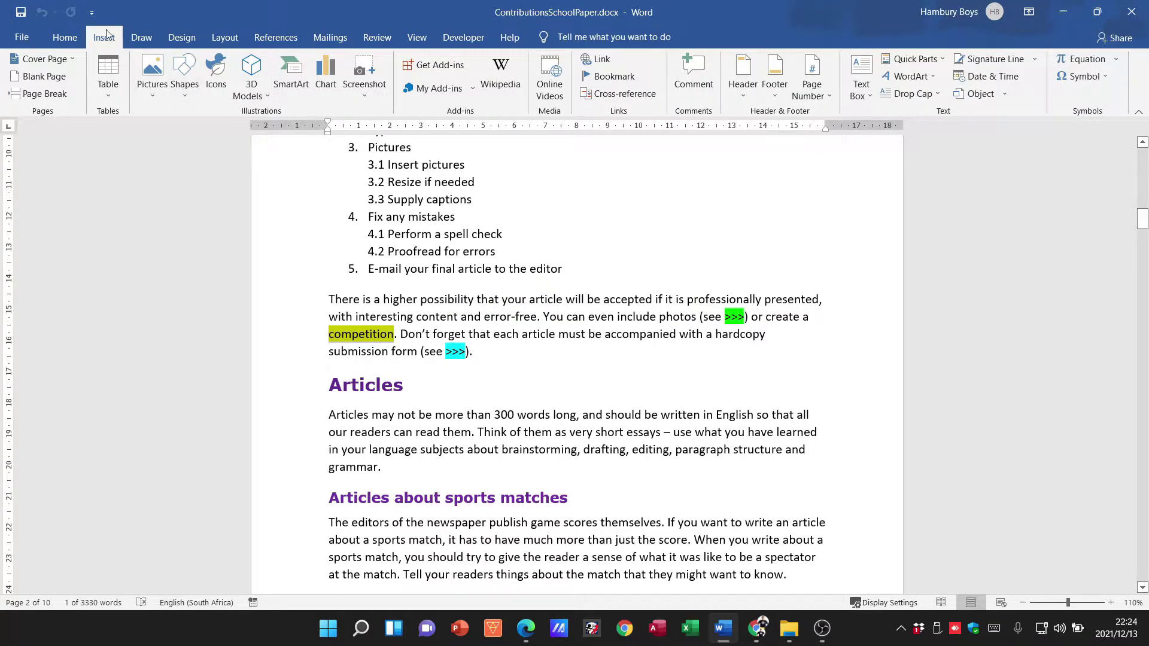
- Link 'competition' to the ExampleCompetition bookmark with the ScreenTip 'An example'
{"action": "left_click", "coordinate": [600, 59]}
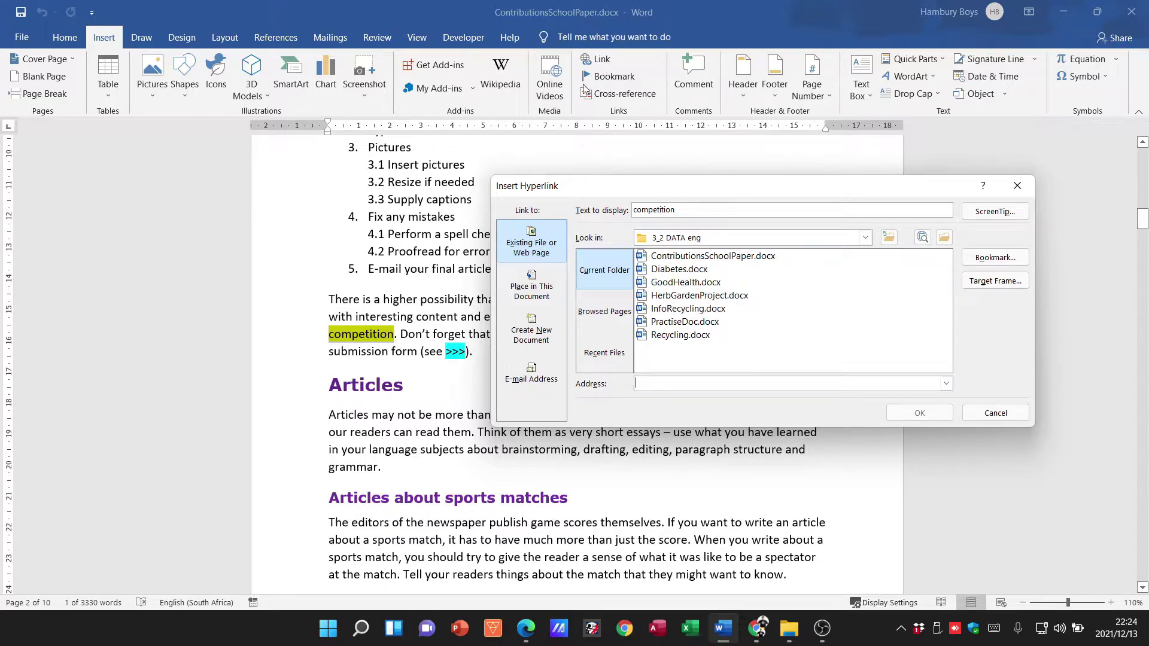
{"action": "left_click", "coordinate": [532, 287]}
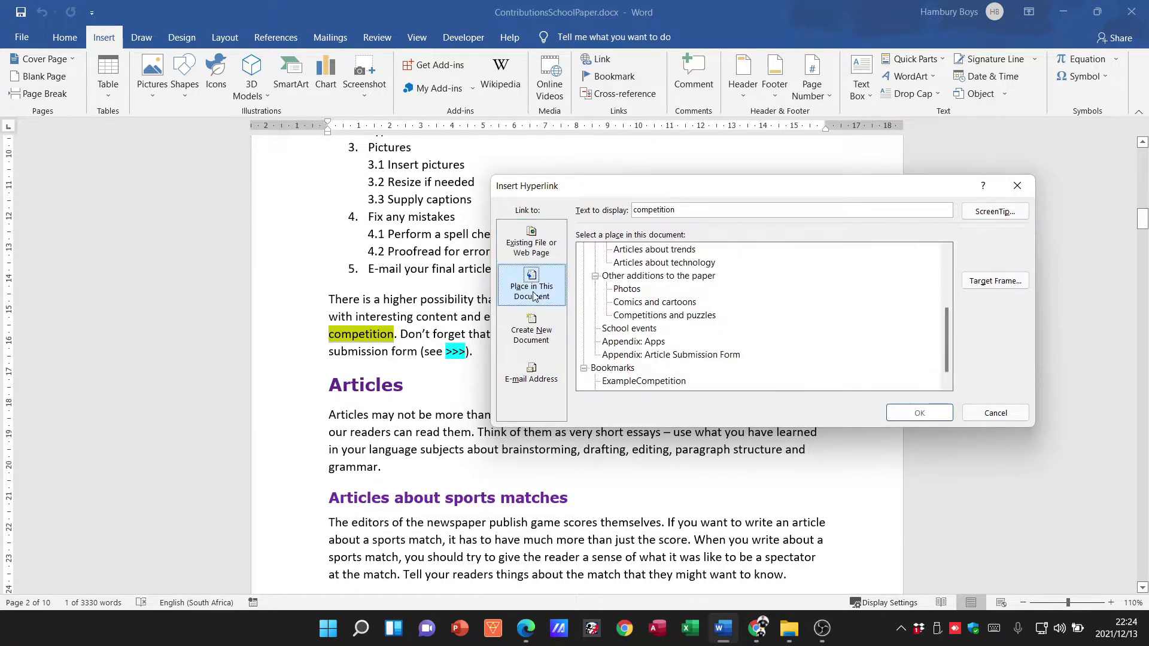
{"action": "left_click", "coordinate": [618, 384]}
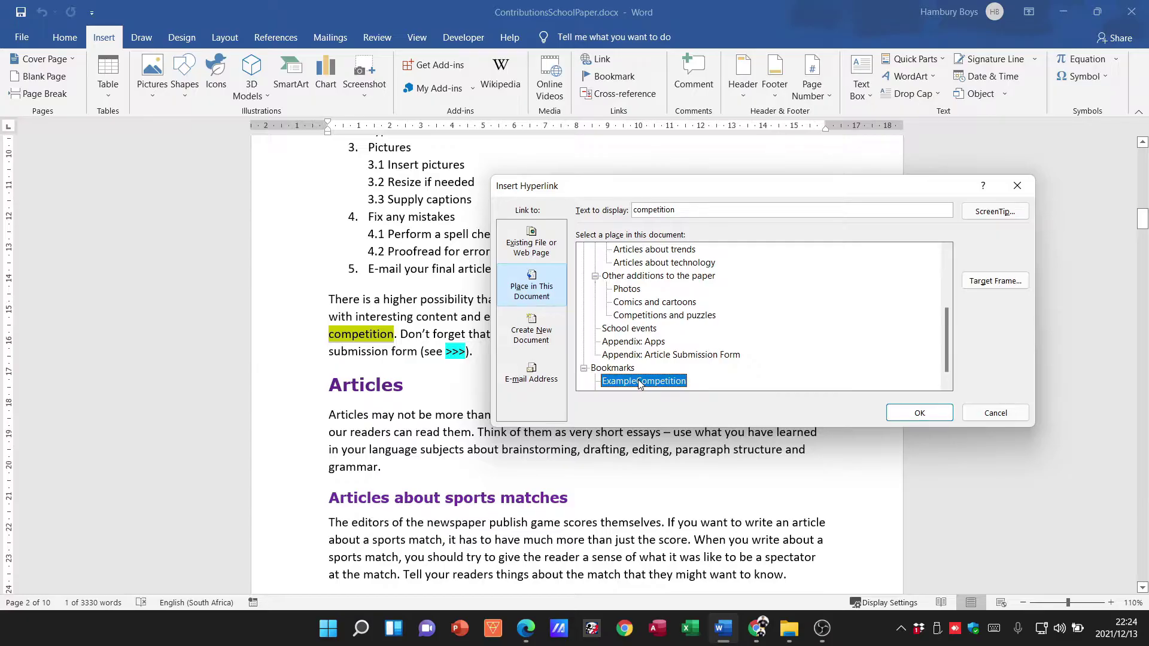
{"action": "left_click", "coordinate": [995, 213]}
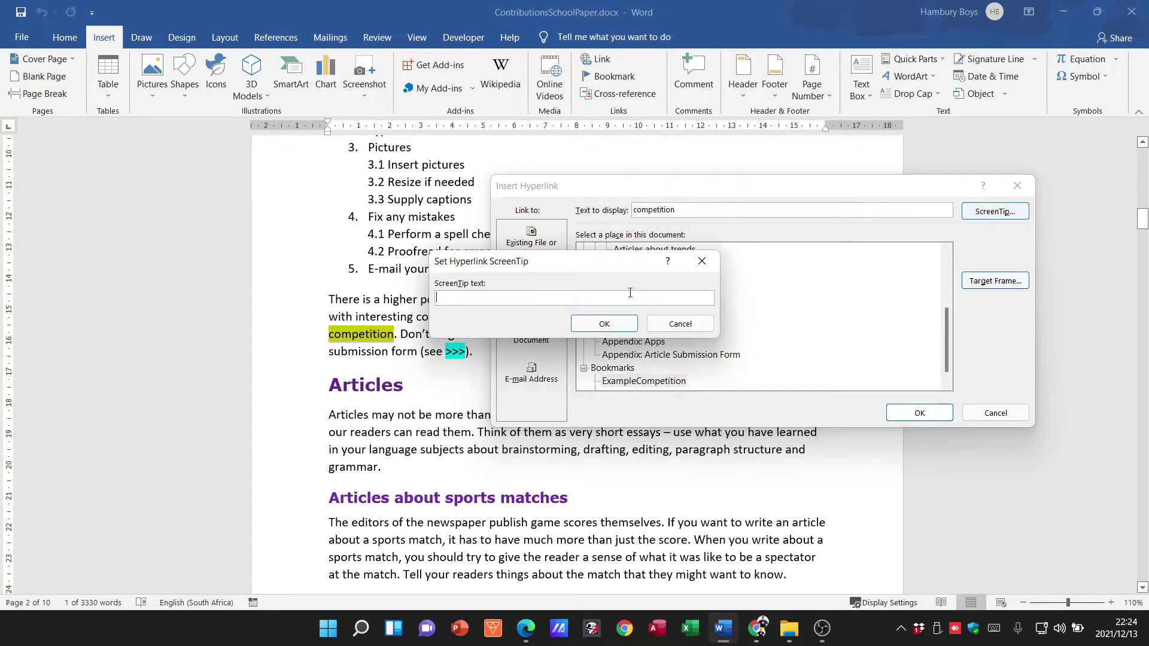
{"action": "type", "text": "An example"}
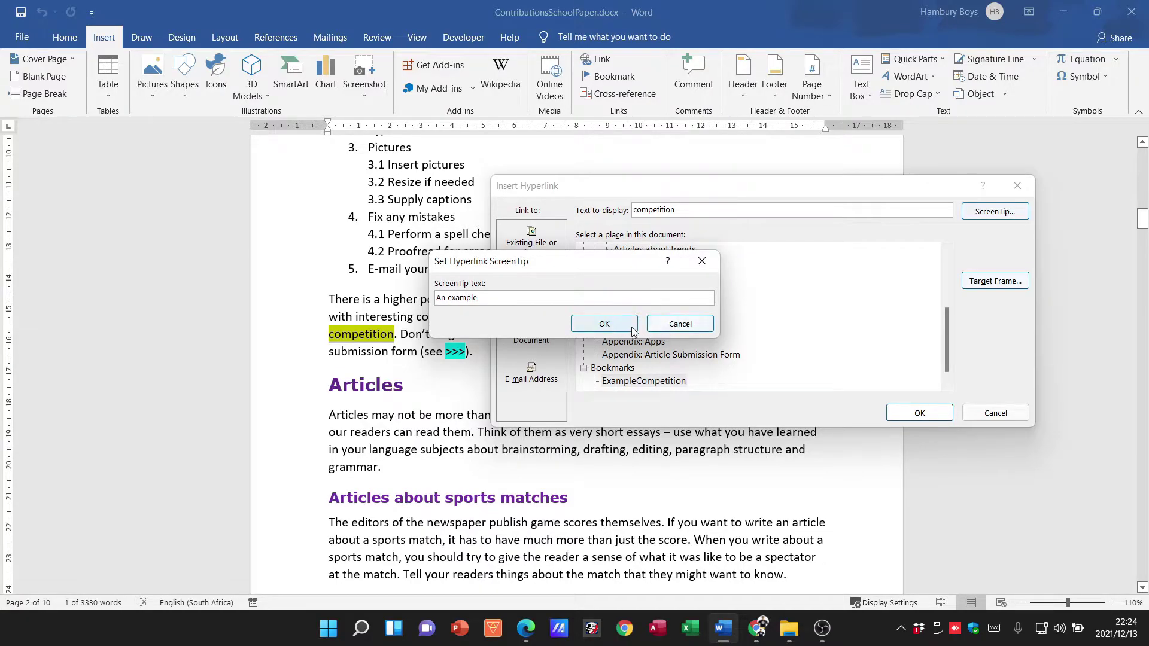
{"action": "left_click", "coordinate": [604, 323]}
{"action": "left_click", "coordinate": [945, 419]}
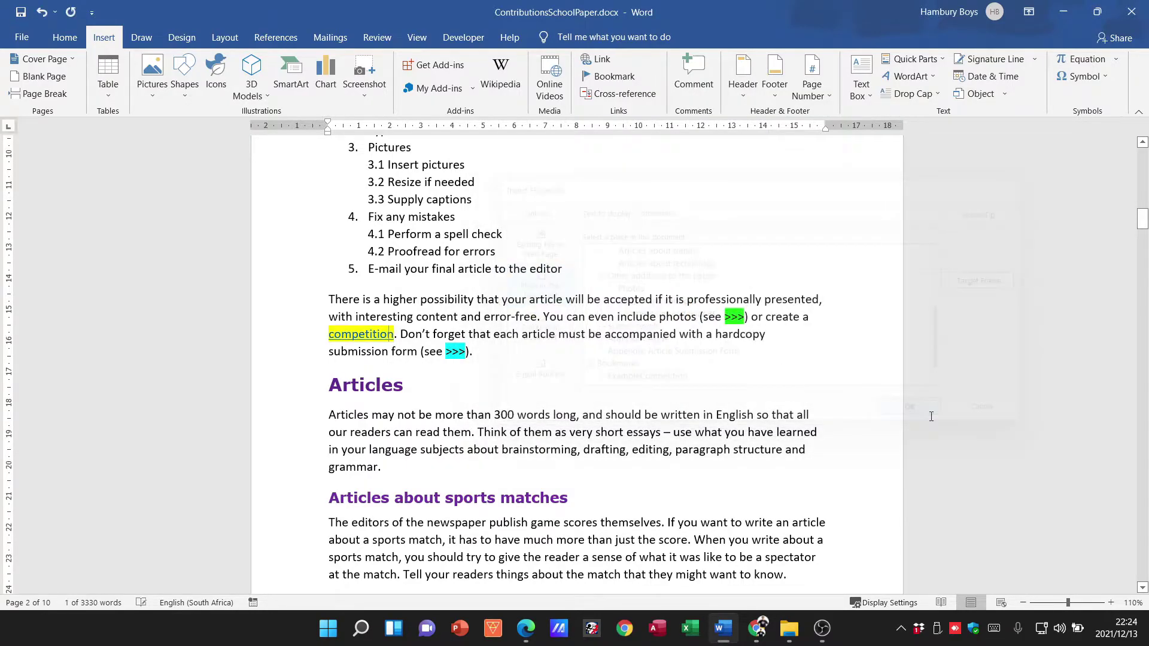
{"action": "mouse_move", "coordinate": [375, 335]}
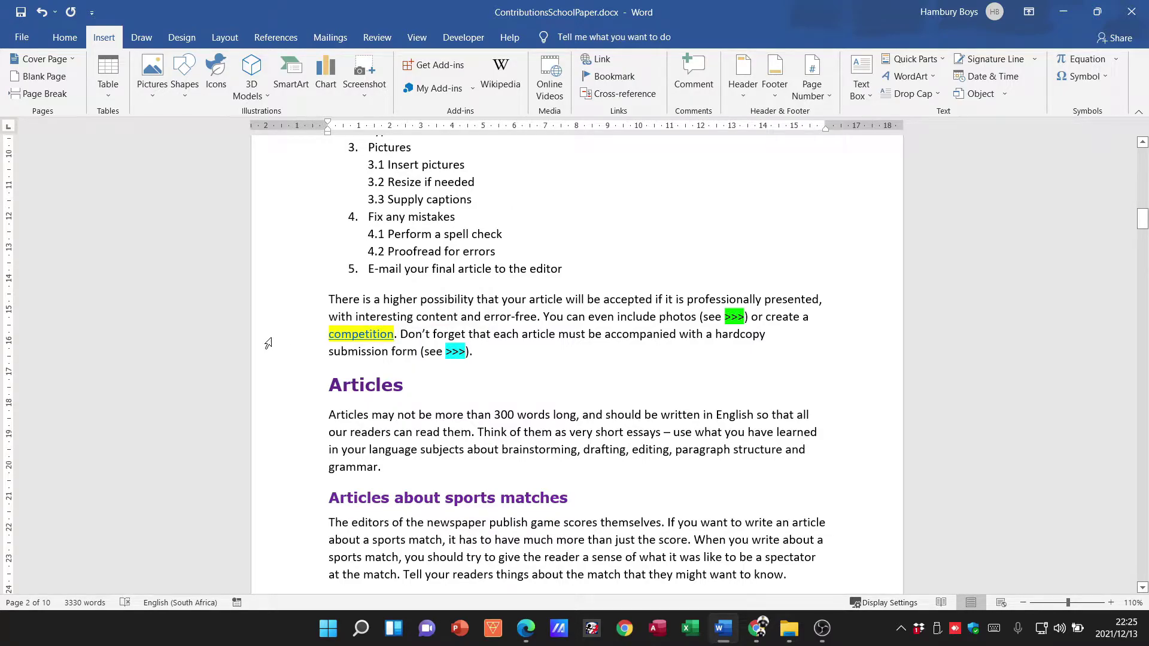
{"action": "left_click", "coordinate": [356, 339], "text": "ctrl"}
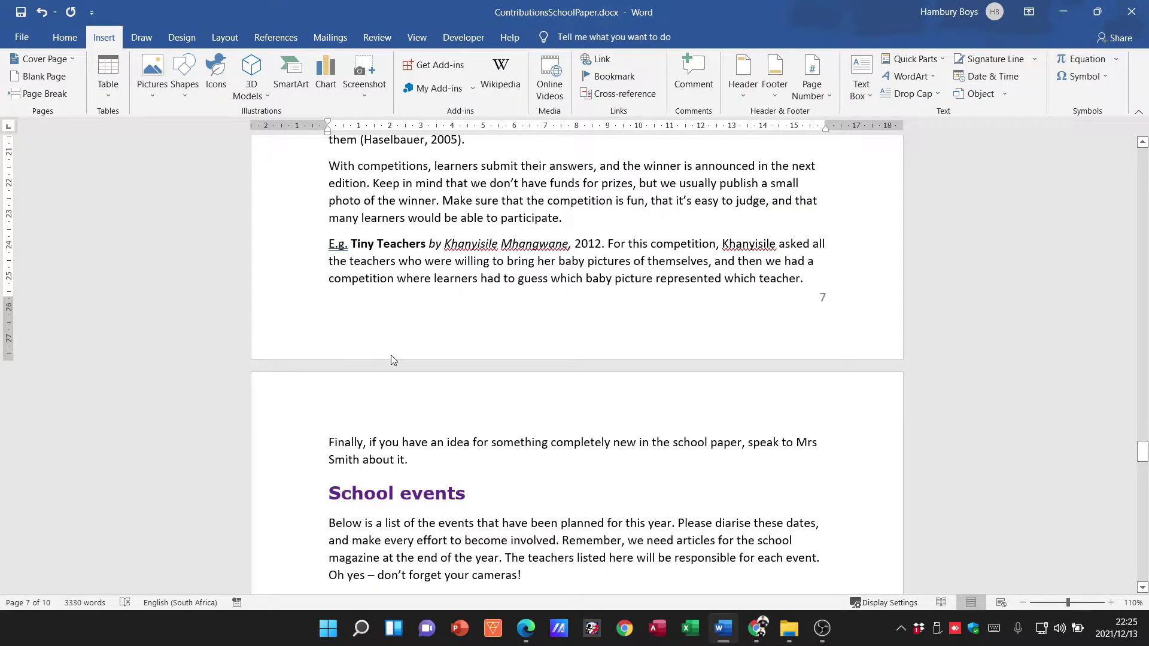
{"action": "scroll", "coordinate": [390, 356], "scroll_direction": "up", "scroll_amount": 12}
{"action": "scroll", "coordinate": [390, 327], "scroll_direction": "up", "scroll_amount": 15}
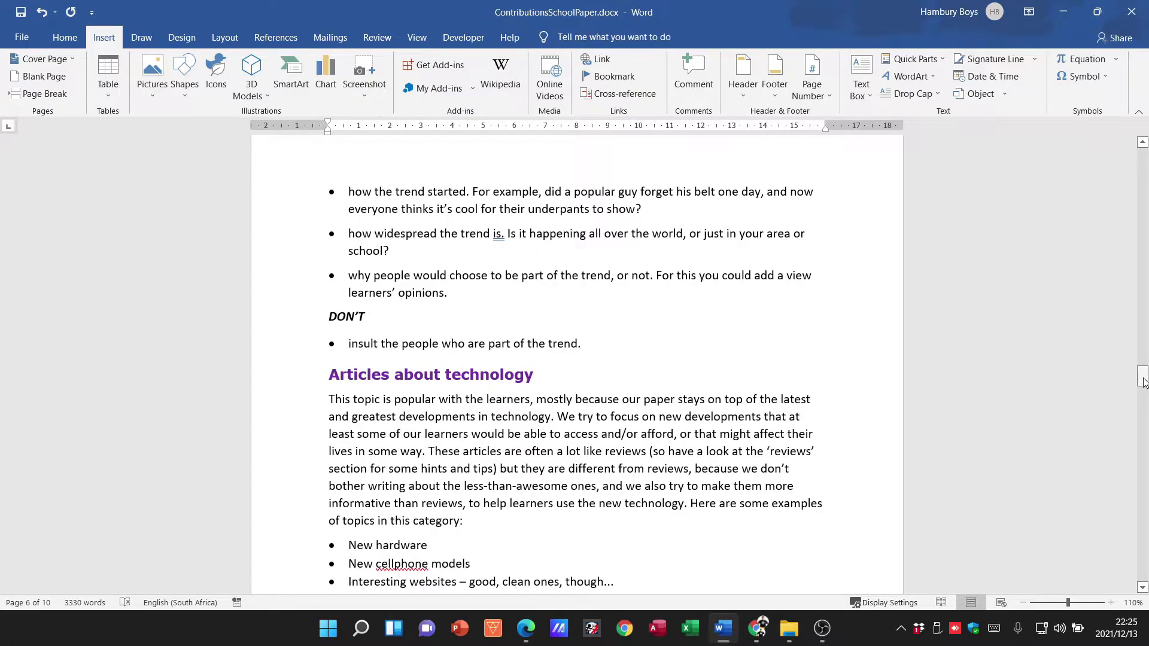
{"action": "left_click_drag", "start_coordinate": [1142, 377], "coordinate": [1142, 214]}
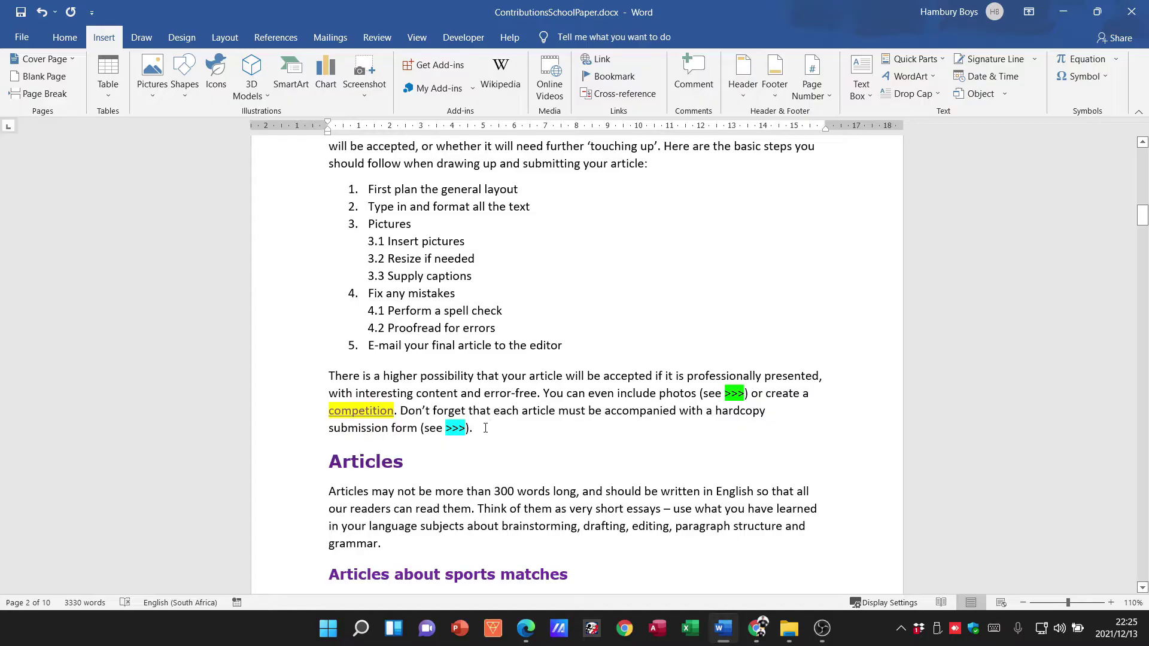
- Select the cyan >>> placeholder and pick the 'Appendix: Article Submission Form' heading as cross-reference target
{"action": "left_click_drag", "start_coordinate": [445, 428], "coordinate": [467, 427]}
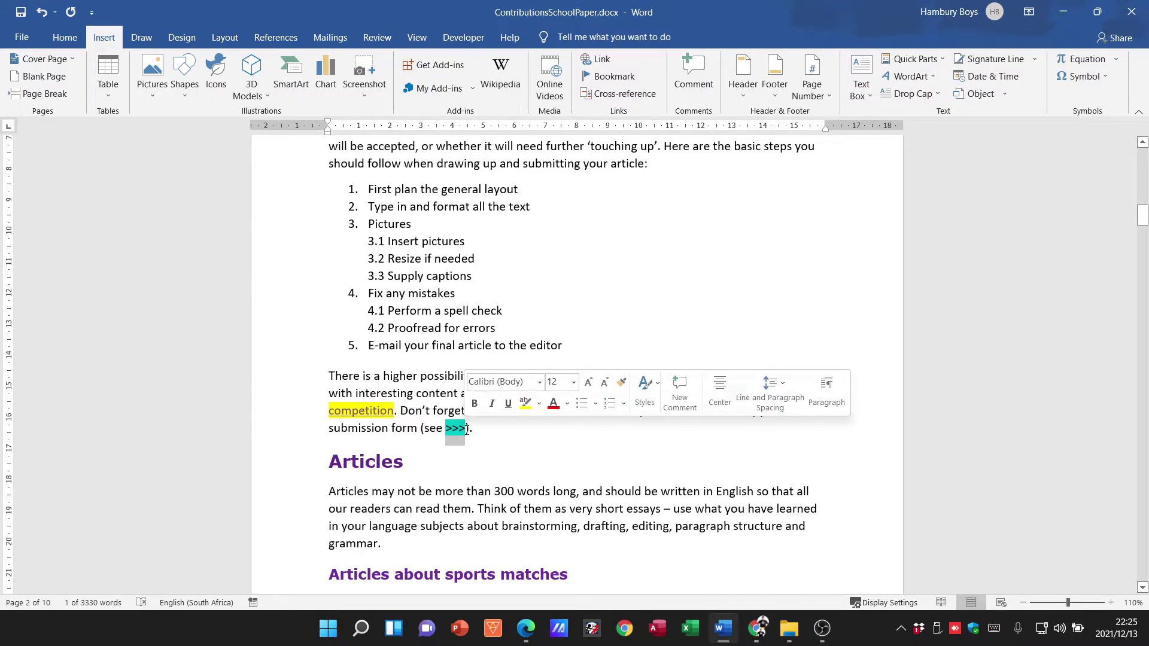
{"action": "left_click", "coordinate": [631, 91]}
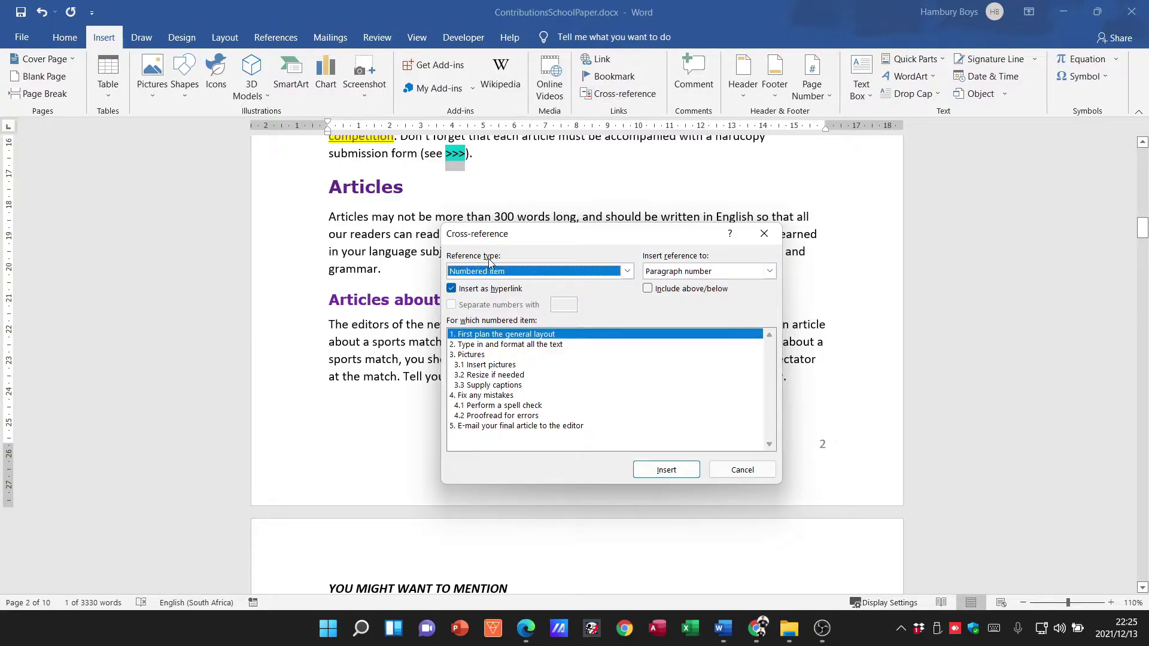
{"action": "left_click", "coordinate": [494, 273]}
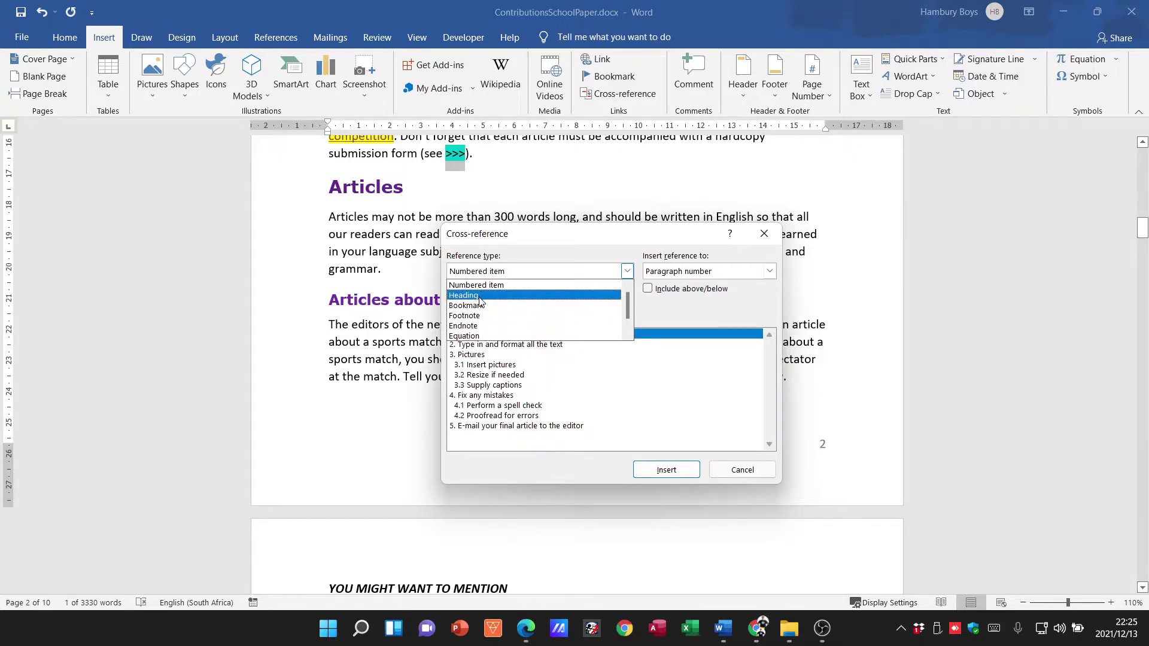
{"action": "left_click", "coordinate": [479, 296]}
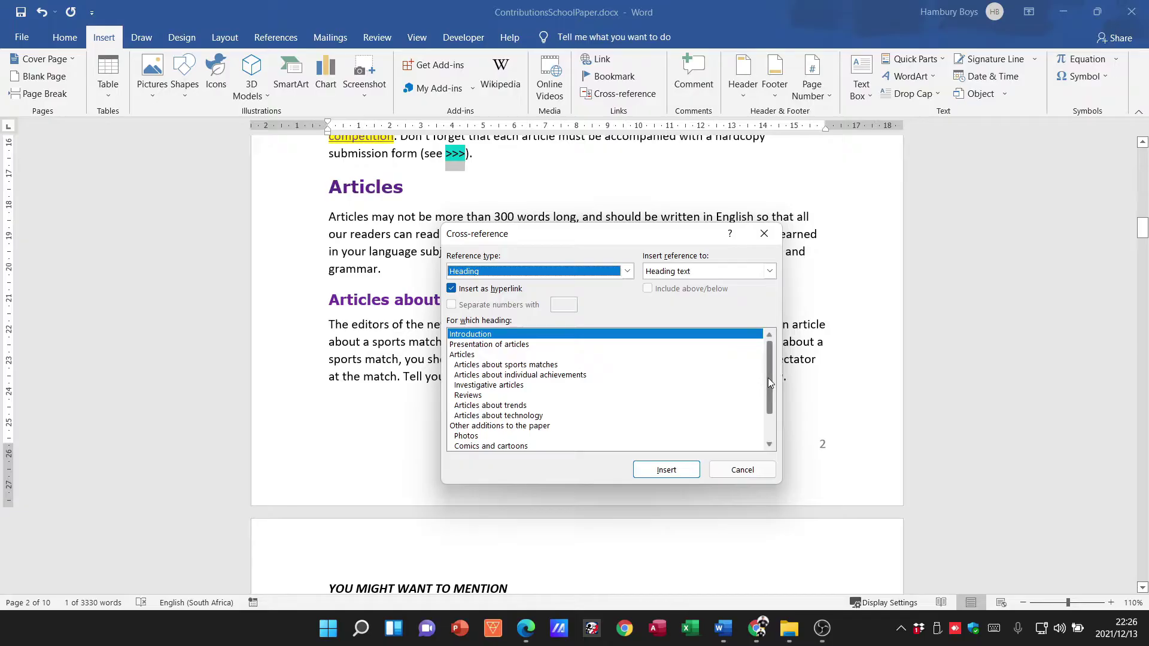
{"action": "left_click_drag", "start_coordinate": [769, 383], "coordinate": [767, 408]}
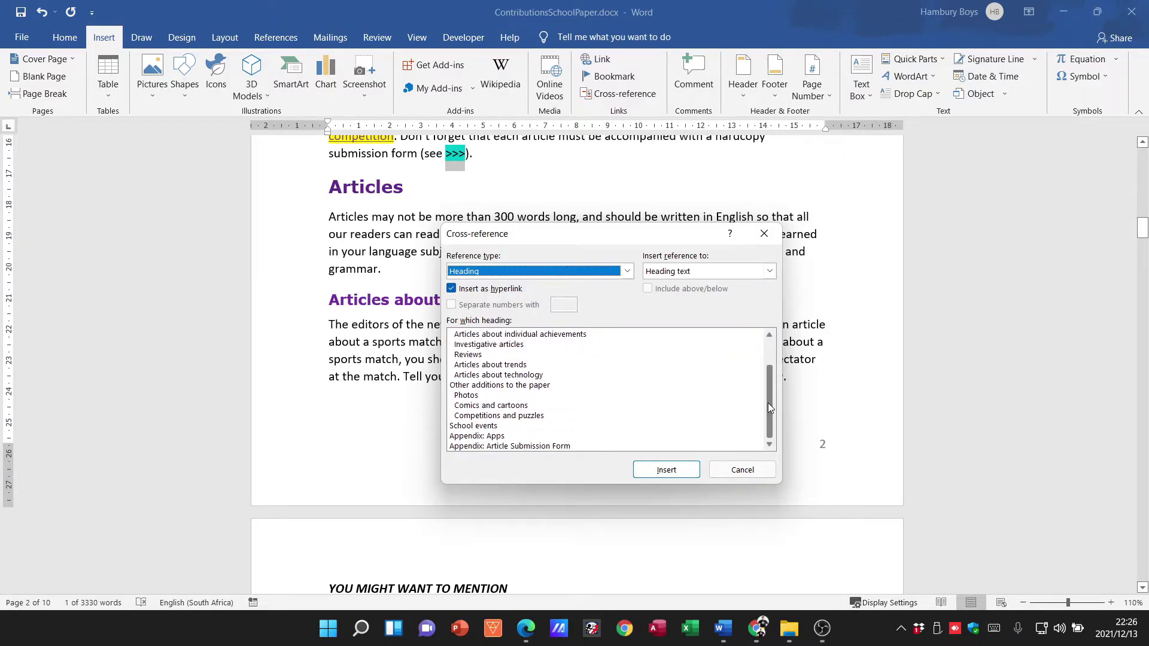
{"action": "left_click", "coordinate": [506, 447]}
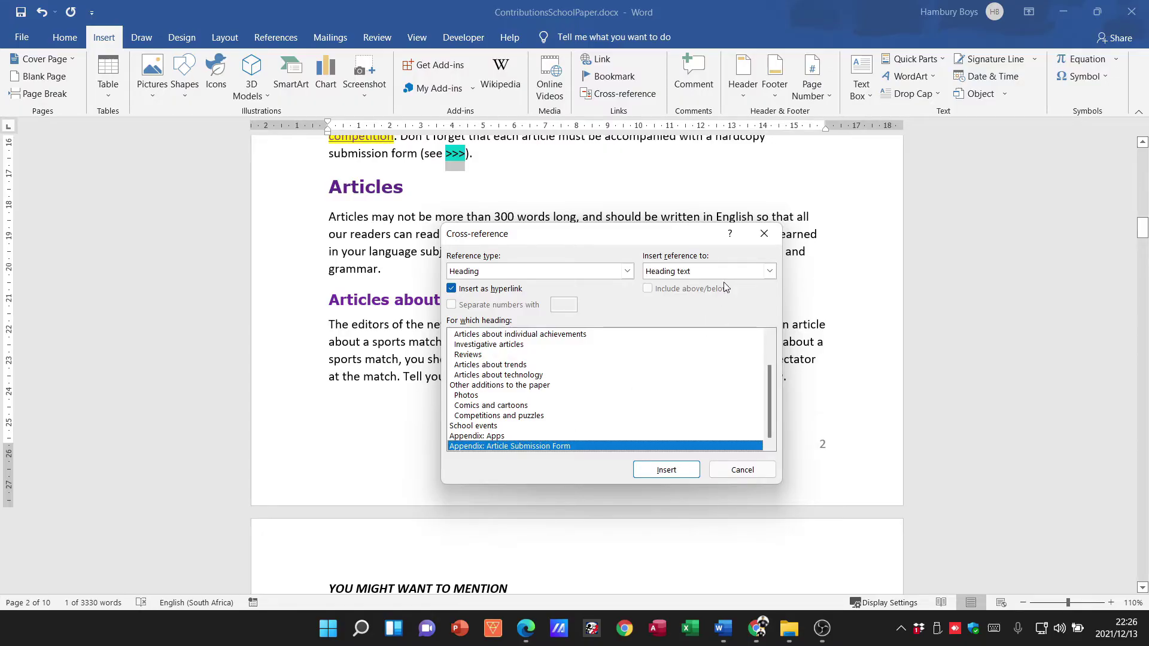
- Insert the cross-reference showing the heading text, then close the dialog
{"action": "left_click", "coordinate": [750, 274]}
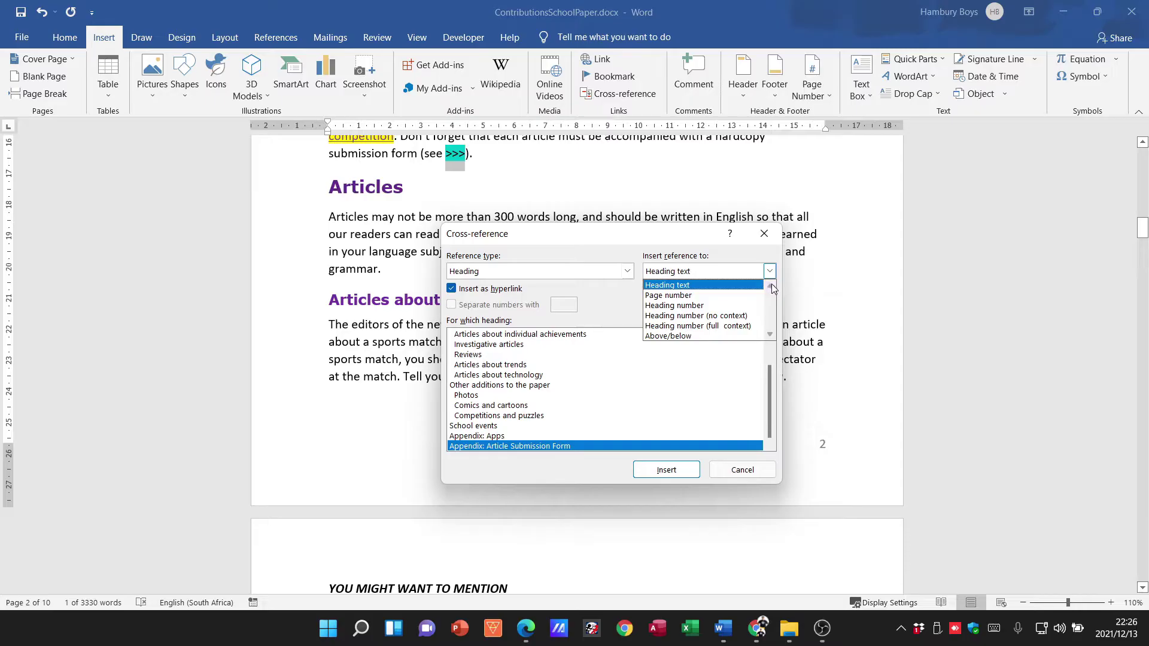
{"action": "left_click", "coordinate": [671, 256]}
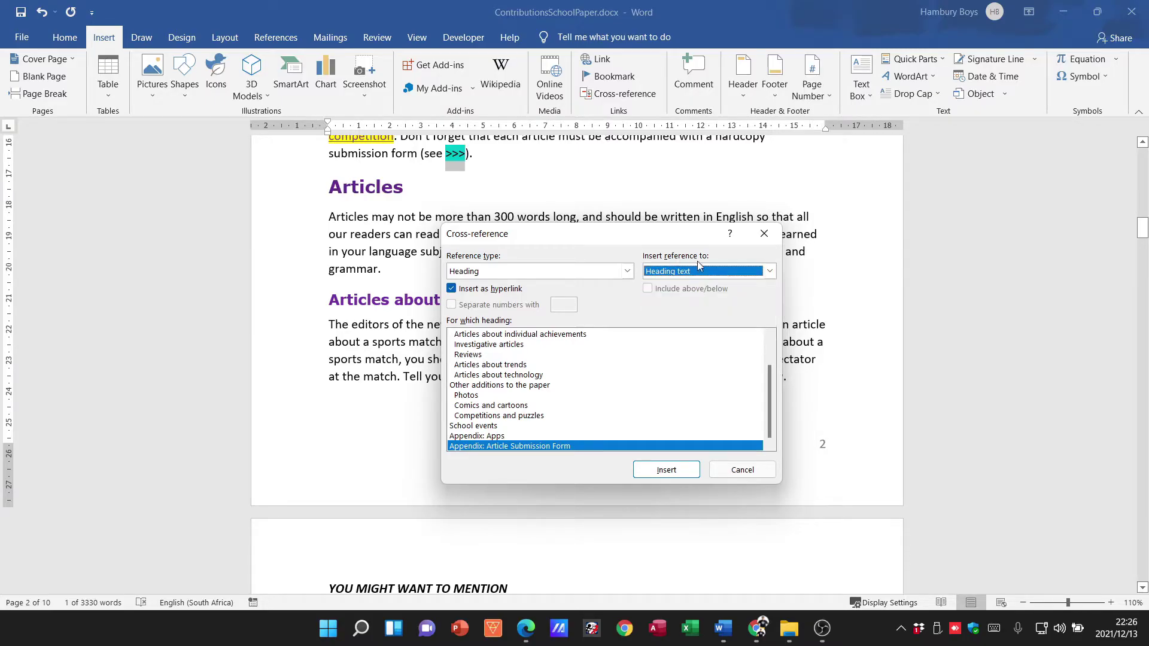
{"action": "left_click", "coordinate": [714, 272]}
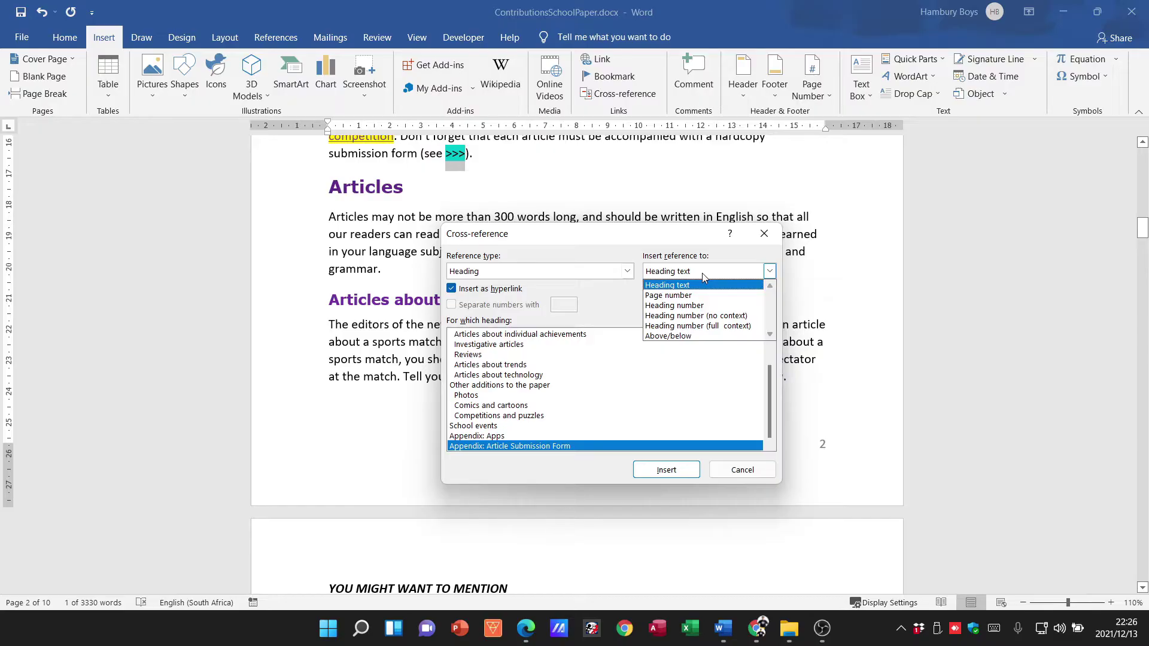
{"action": "left_click", "coordinate": [705, 285]}
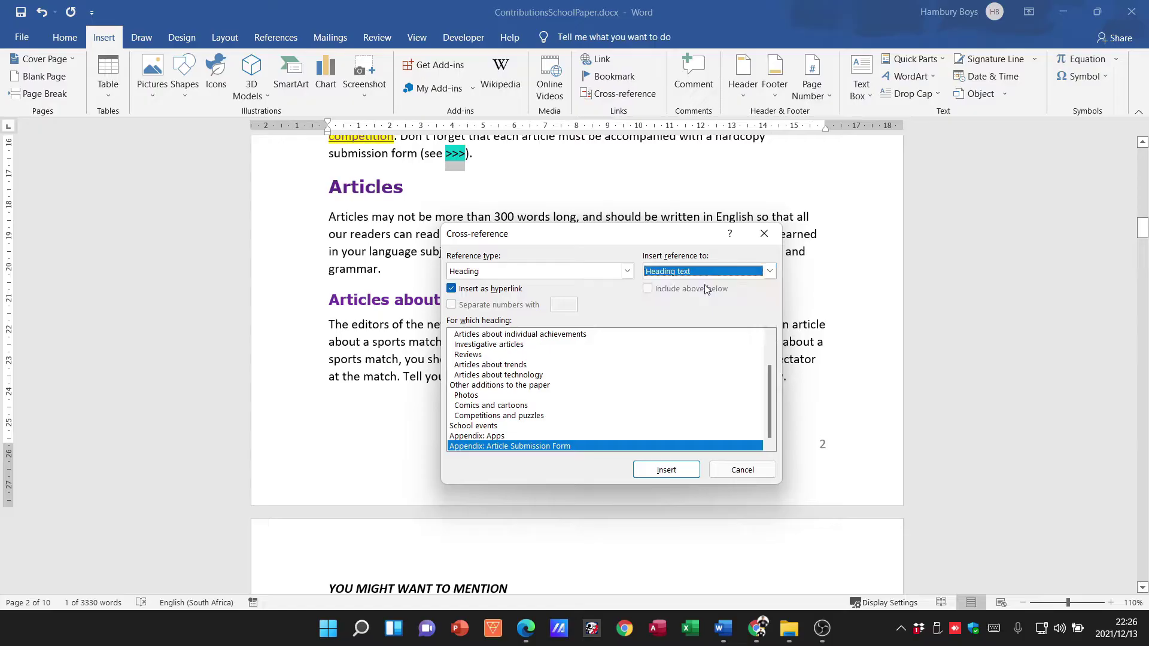
{"action": "left_click", "coordinate": [666, 470]}
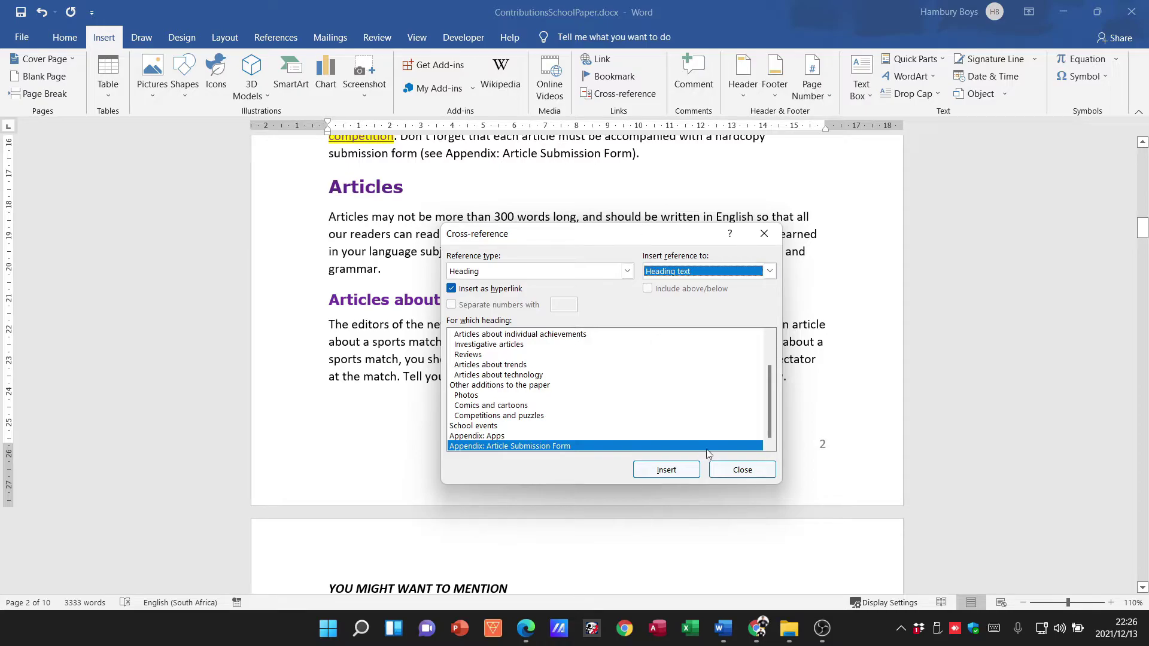
{"action": "left_click", "coordinate": [739, 470]}
- Check the new reference field, then select the green >>> after 'include photos (see'
{"action": "left_click", "coordinate": [529, 151]}
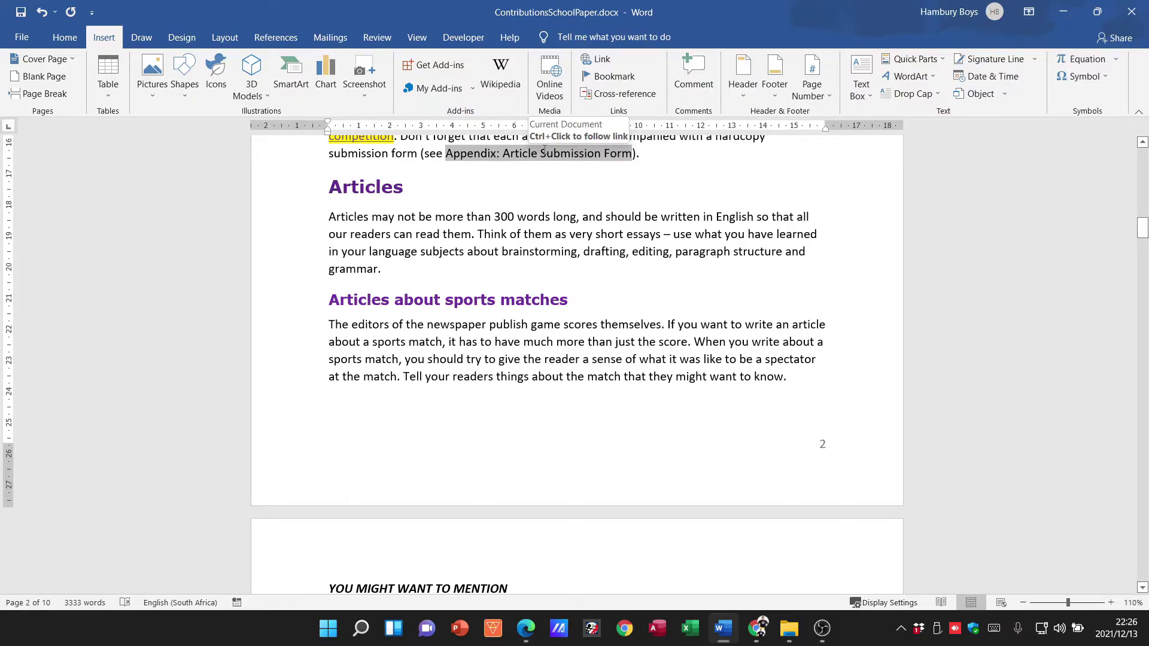
{"action": "left_click", "coordinate": [585, 188]}
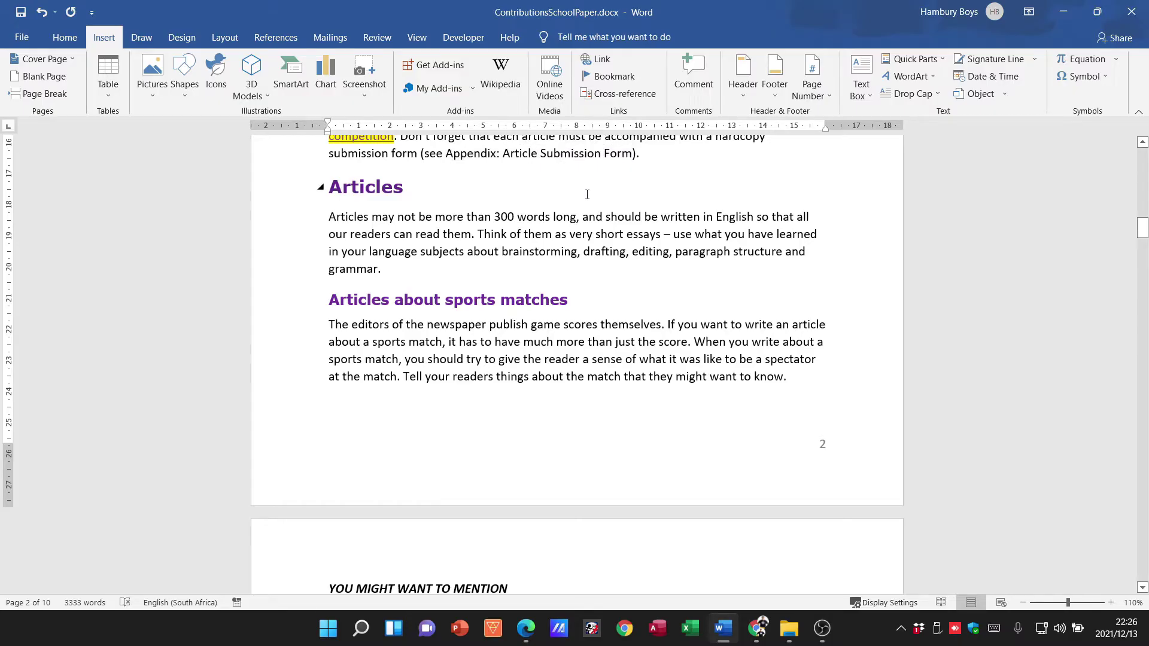
{"action": "scroll", "coordinate": [628, 192], "scroll_direction": "up", "scroll_amount": 2}
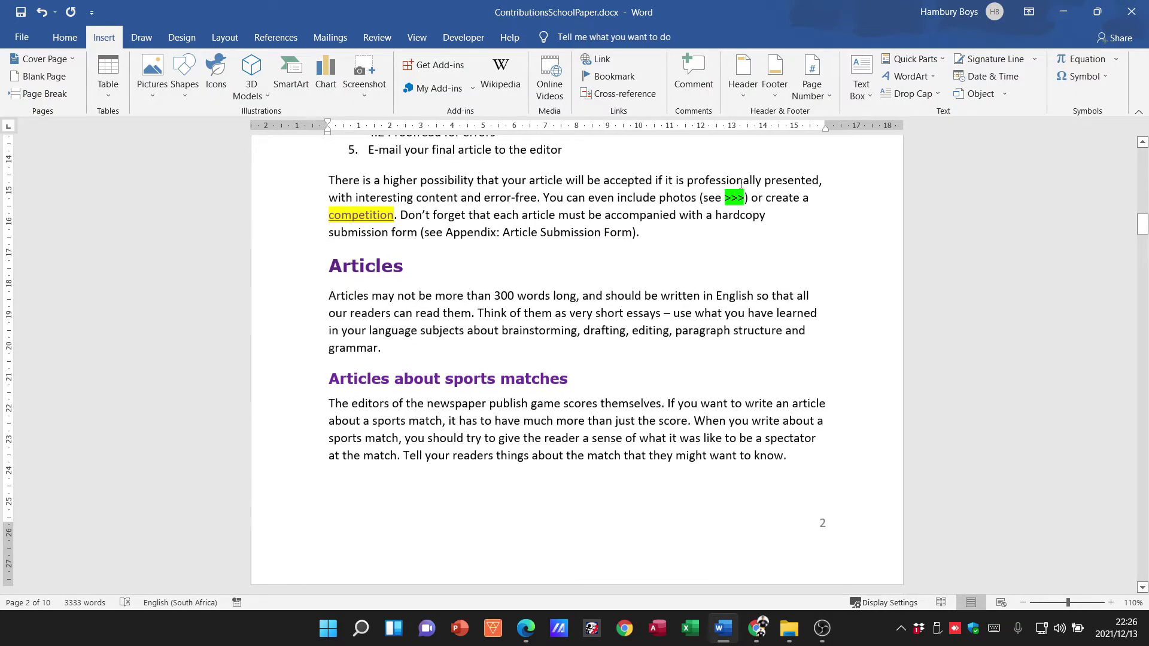
{"action": "left_click_drag", "start_coordinate": [725, 199], "coordinate": [745, 206]}
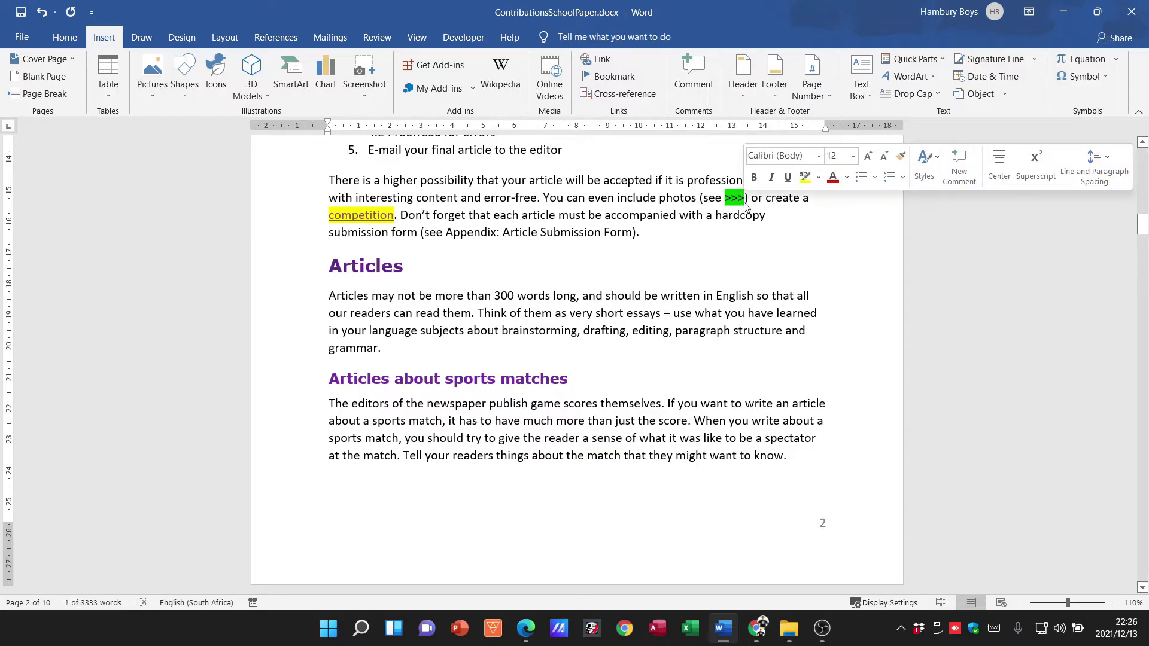
- Insert a Figure cross-reference to 'Figure 1: Cute photo, technology' showing the entire caption
{"action": "left_click", "coordinate": [624, 94]}
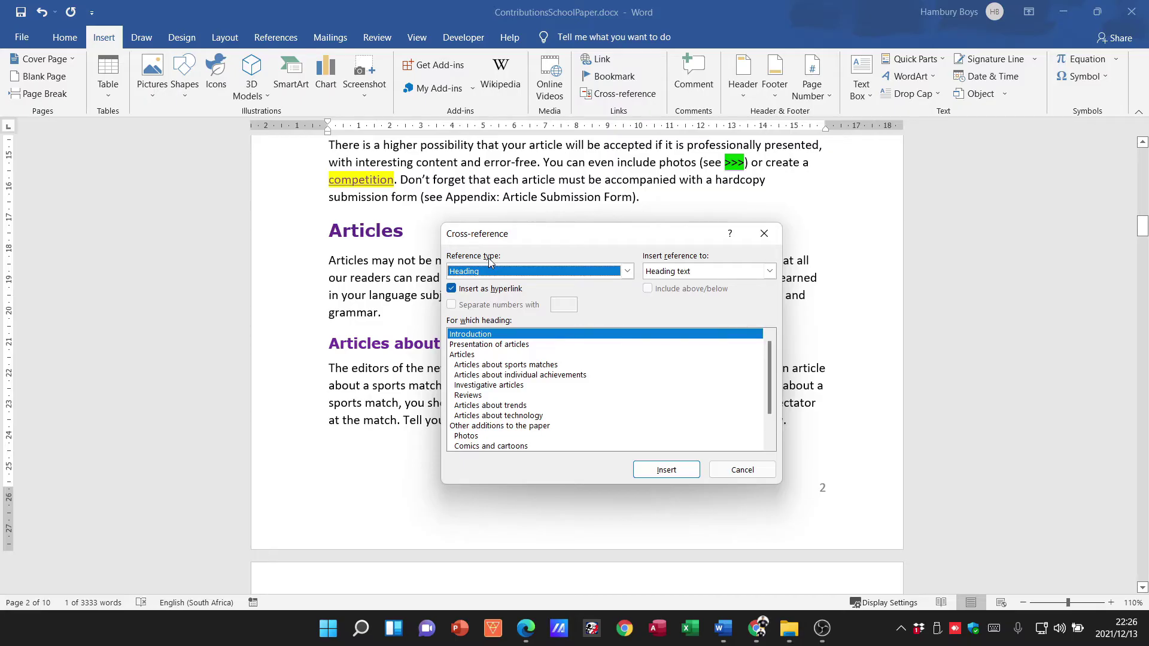
{"action": "left_click", "coordinate": [625, 271]}
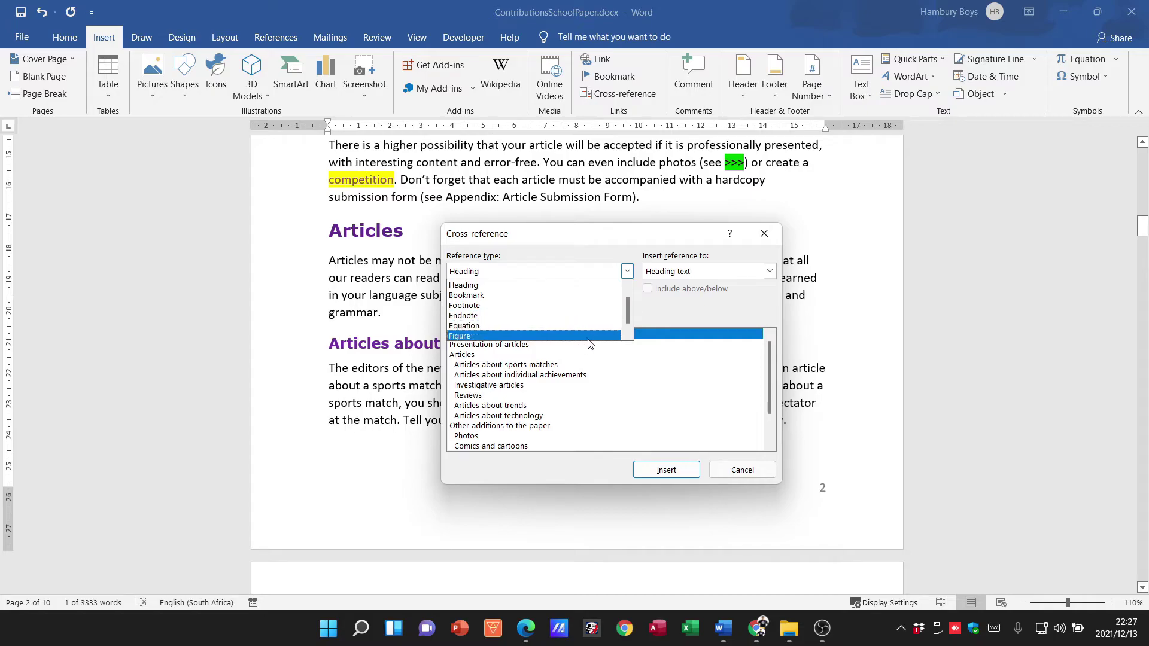
{"action": "scroll", "coordinate": [619, 314], "scroll_direction": "up", "scroll_amount": 1}
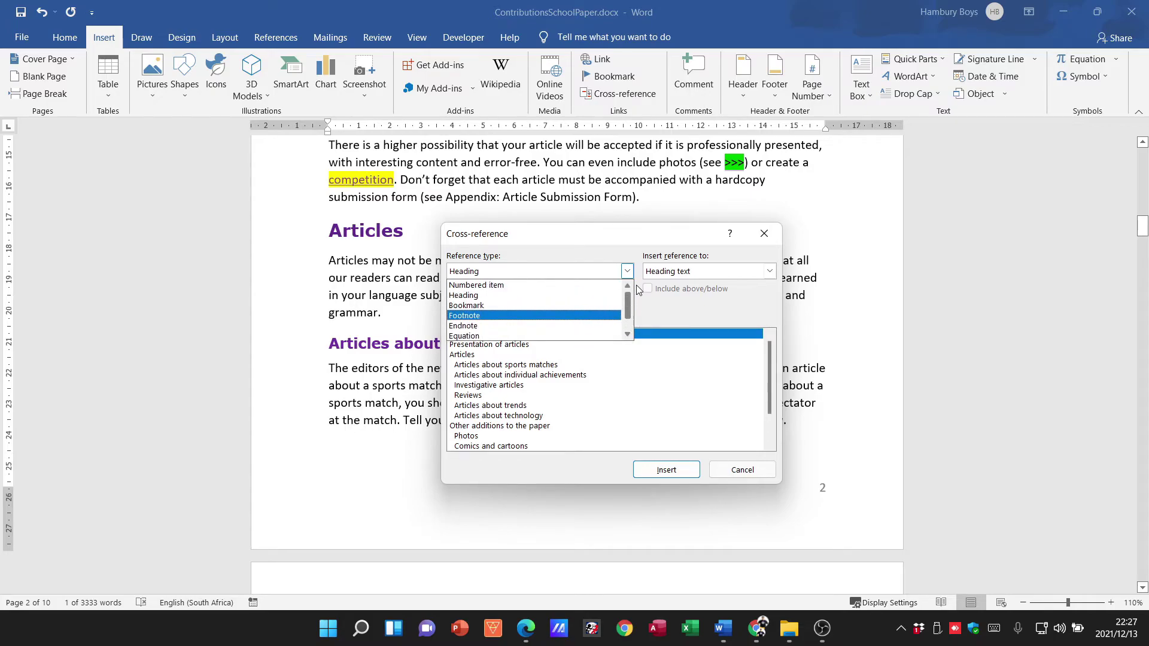
{"action": "scroll", "coordinate": [635, 299], "scroll_direction": "down", "scroll_amount": 2}
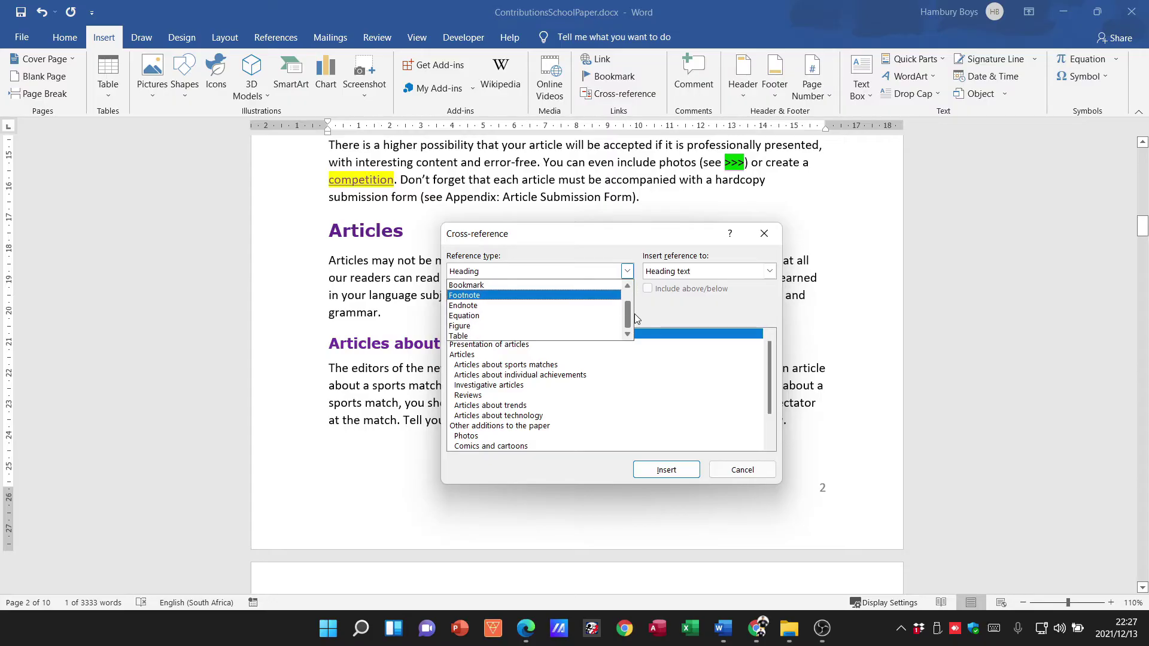
{"action": "left_click", "coordinate": [578, 326]}
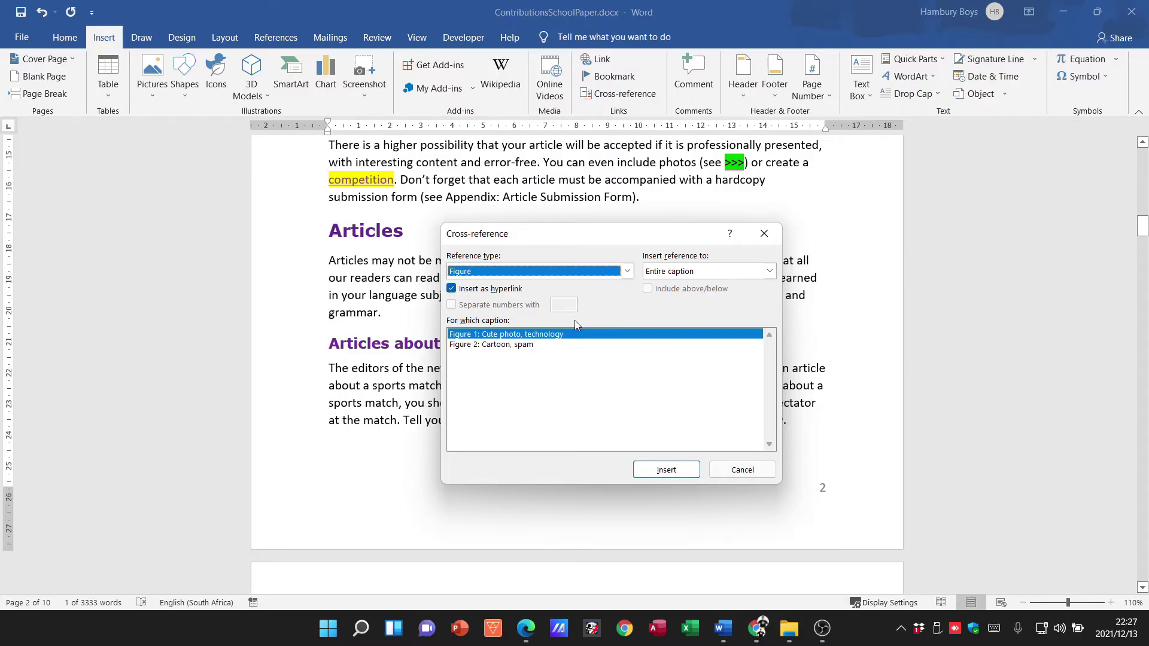
{"action": "left_click", "coordinate": [551, 335]}
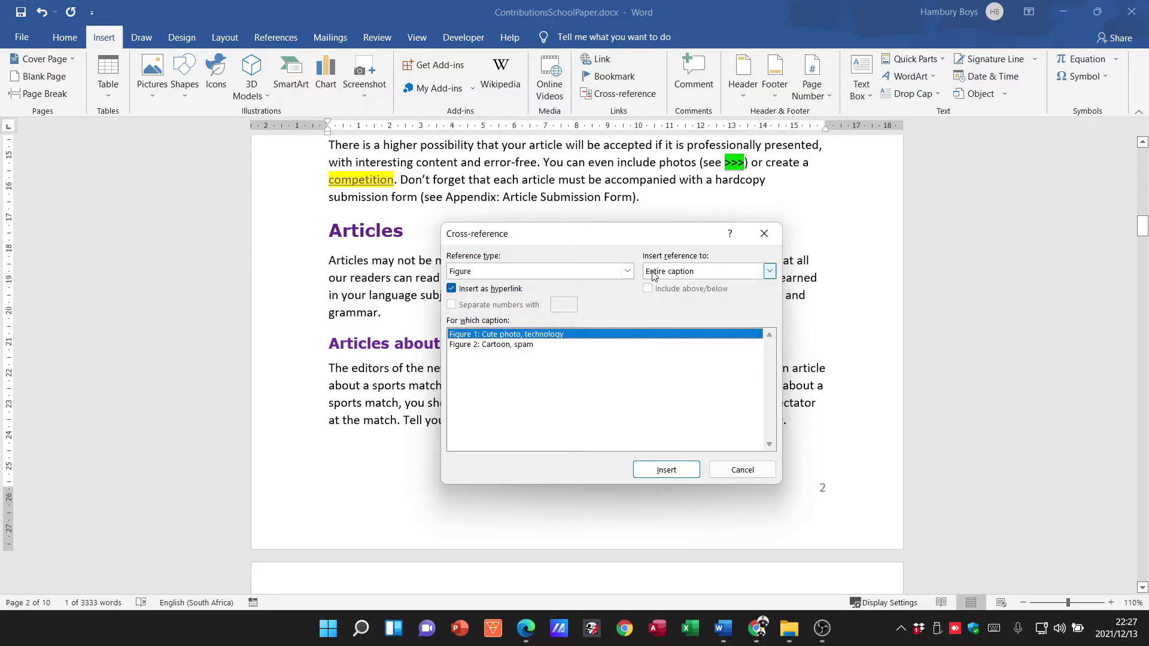
{"action": "left_click", "coordinate": [674, 275]}
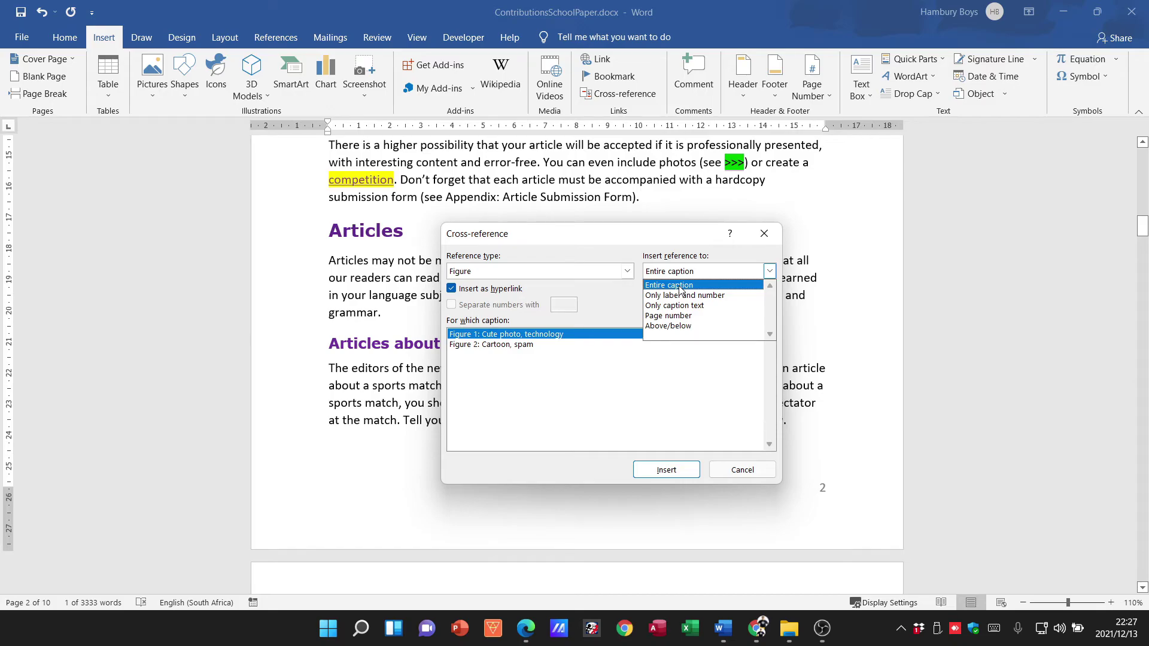
{"action": "left_click", "coordinate": [680, 286]}
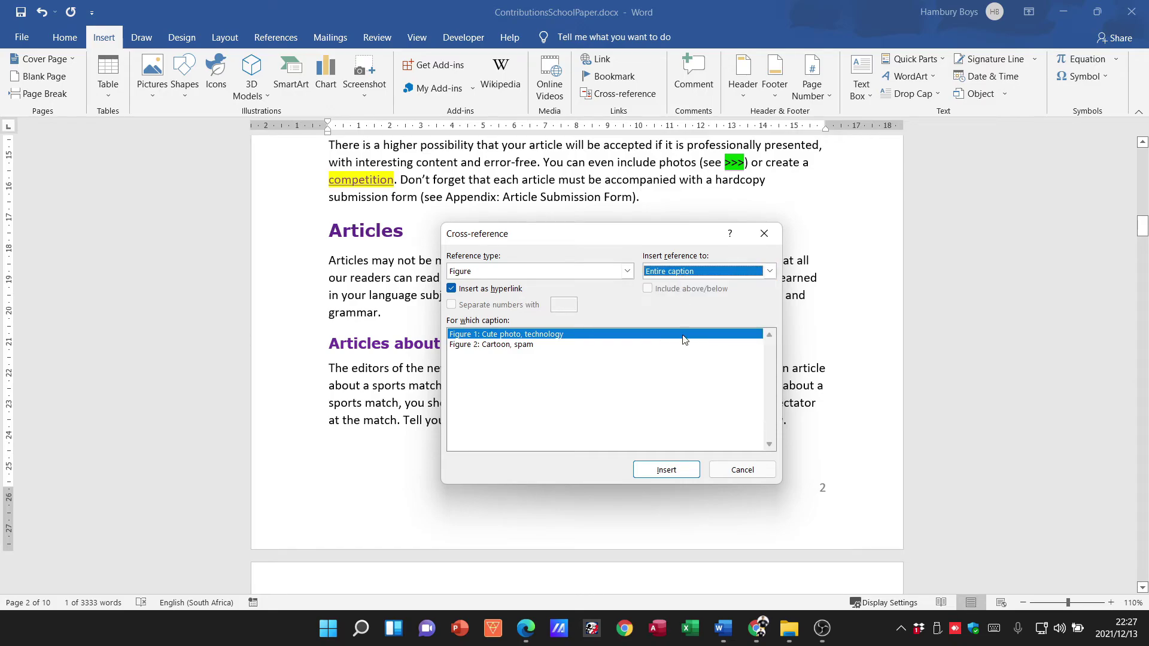
{"action": "left_click", "coordinate": [676, 471]}
{"action": "left_click", "coordinate": [741, 470]}
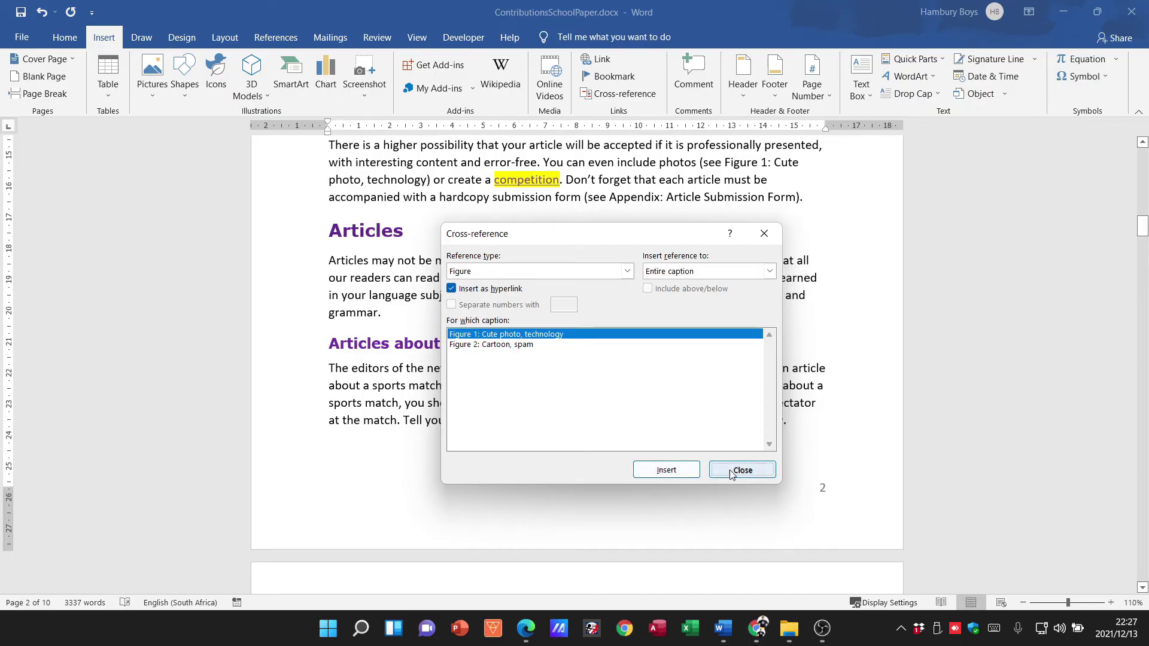
{"action": "right_click", "coordinate": [782, 162]}
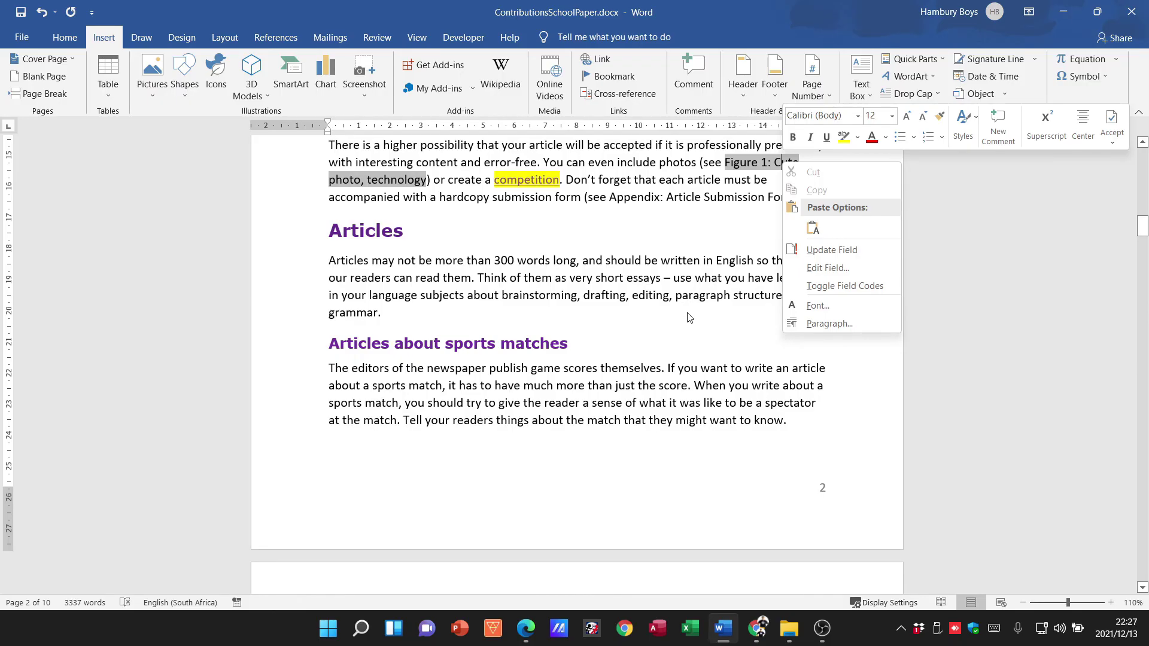
{"action": "left_click", "coordinate": [686, 293]}
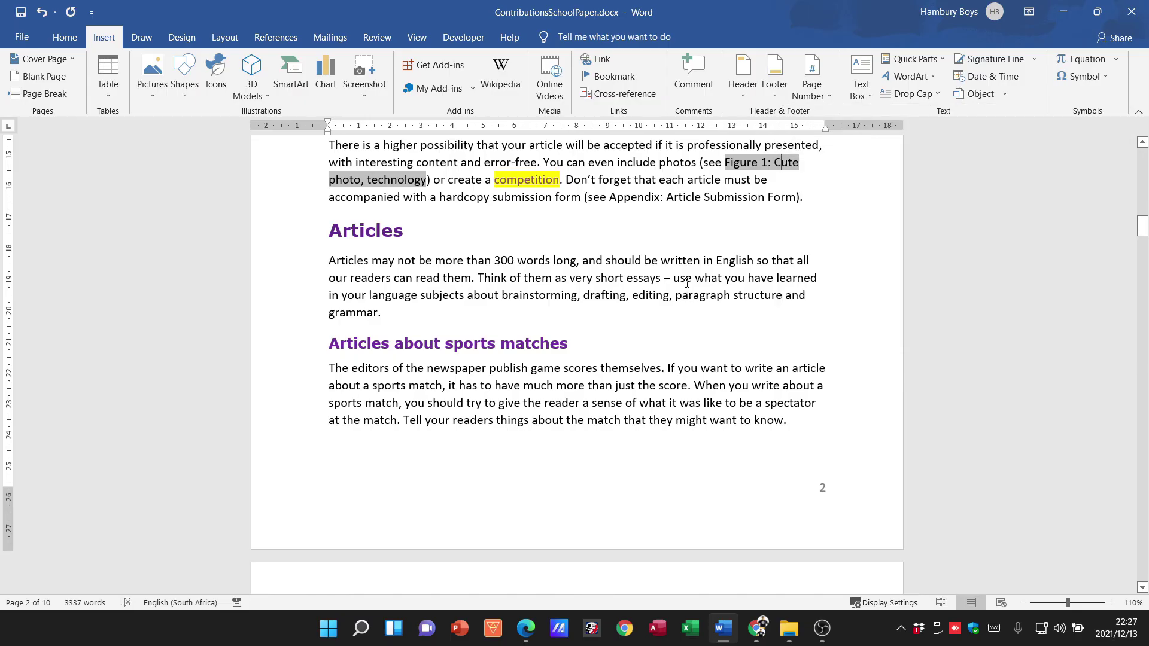